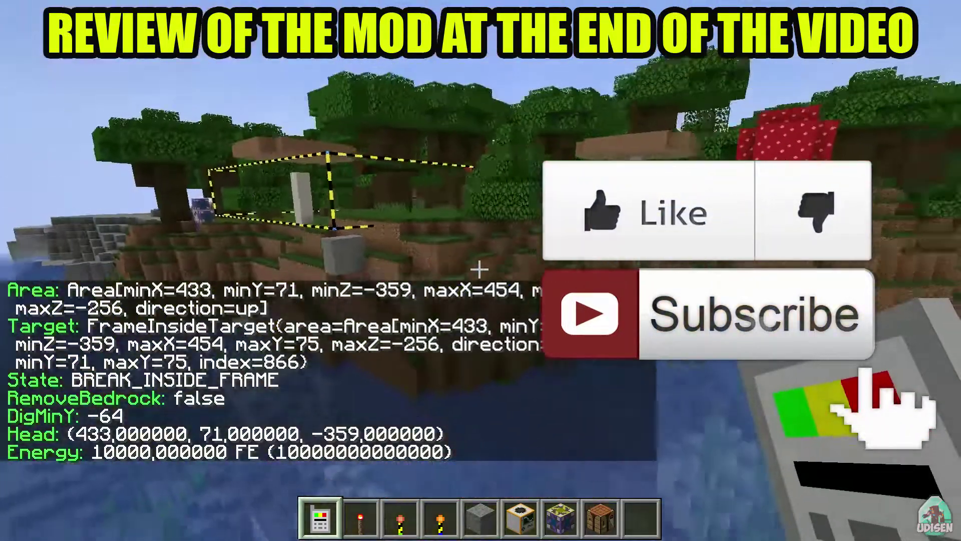
Step: Fly forward toward the island's quarry frame marked with yellow and black lines
key("w")
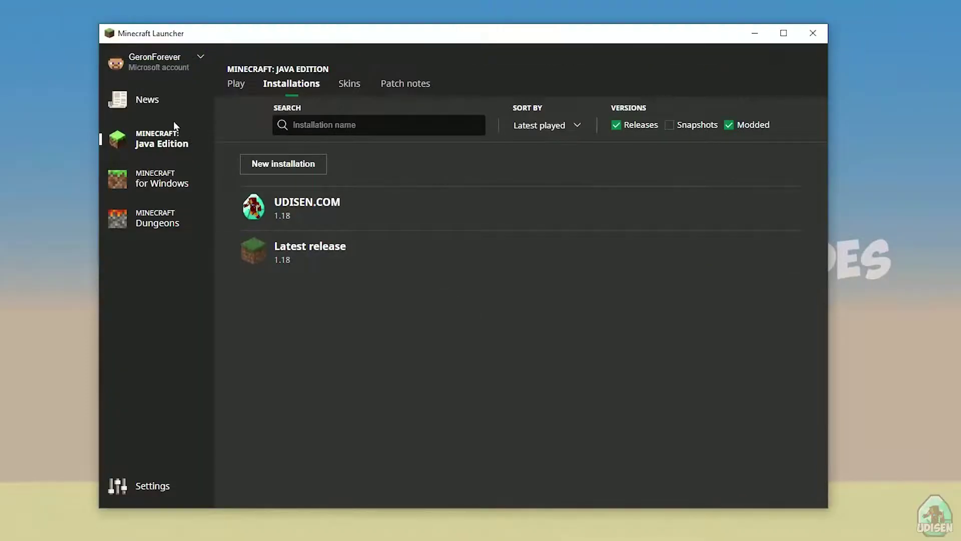
Step: Go to the Java Edition Installations list in the launcher
left_click(162, 183)
left_click(147, 99)
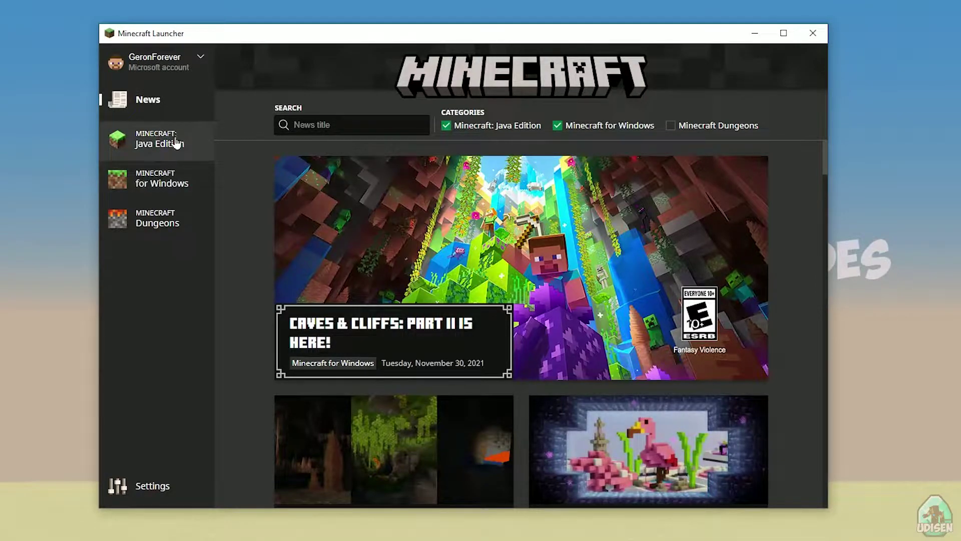
left_click(176, 142)
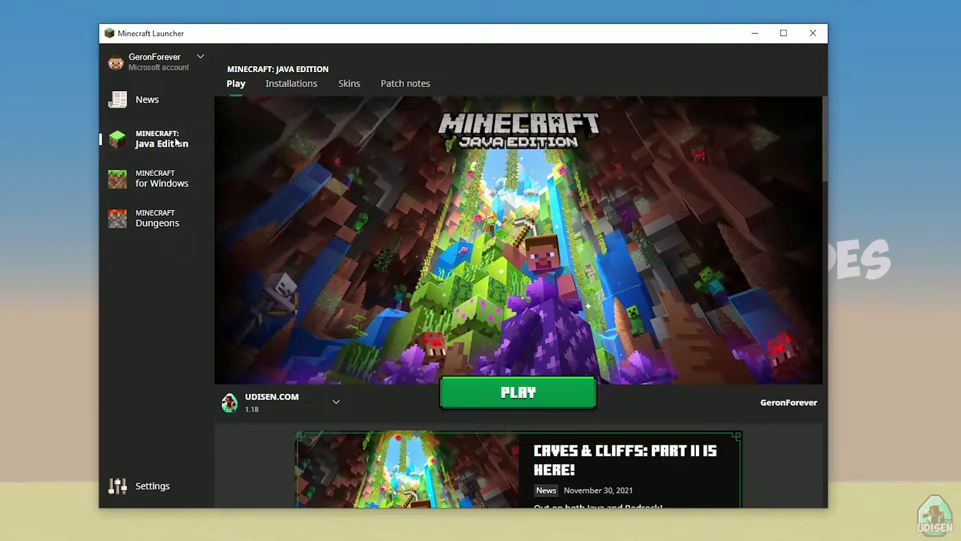
left_click(304, 86)
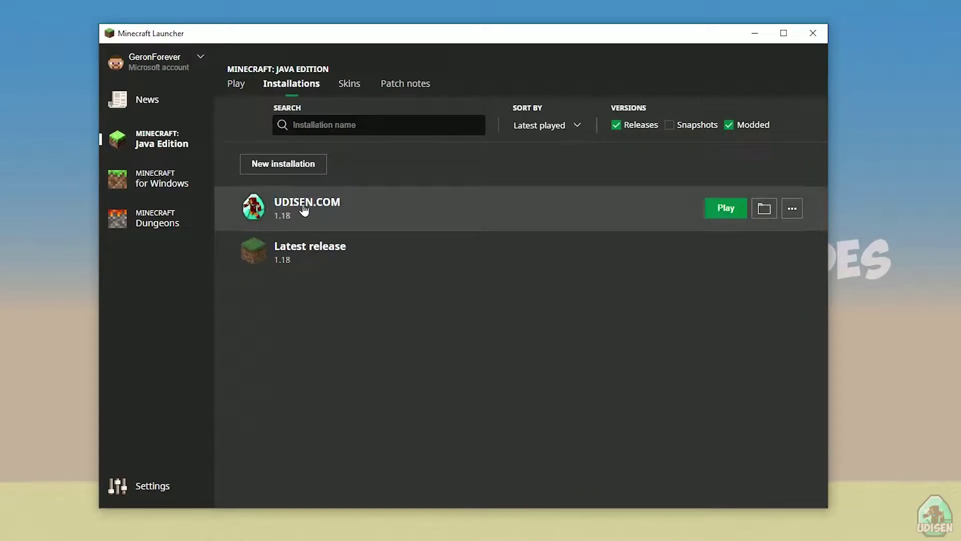
Step: Start a new installation named 'jnghnmghngnhgn', then cancel it
left_click(278, 164)
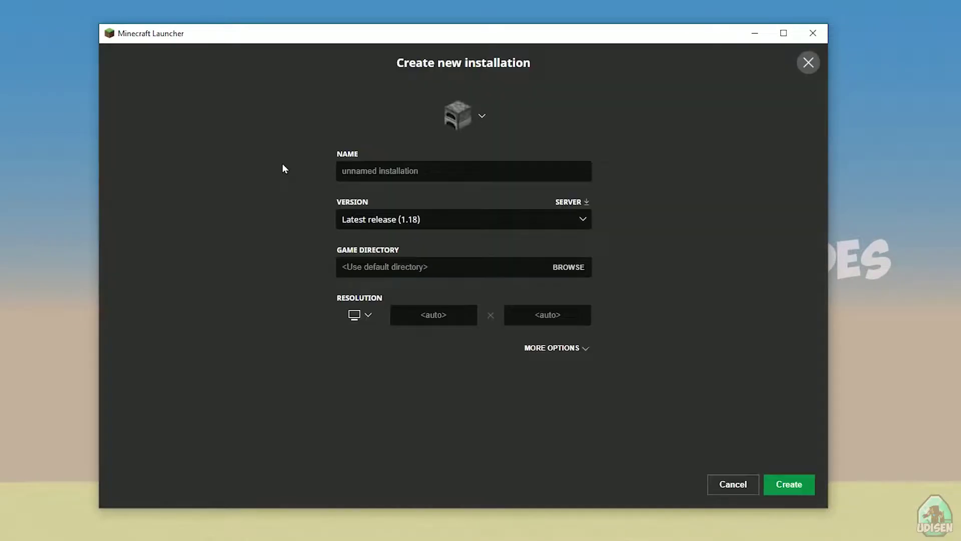
left_click(380, 169)
type("jnghnmghngnhgn")
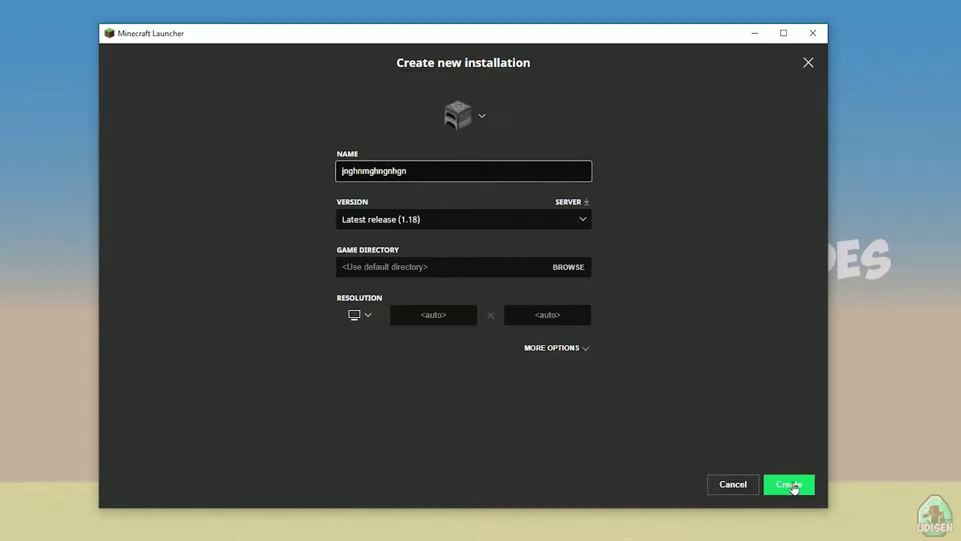
left_click(728, 485)
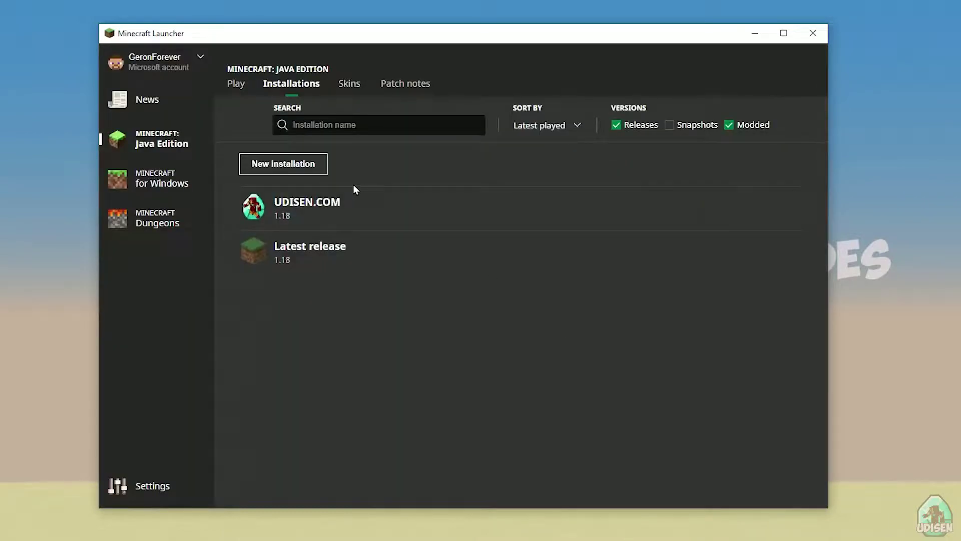
Step: Open UDISEN.COM's settings and try version 1.16.5-forge-36.2.8
left_click(347, 206)
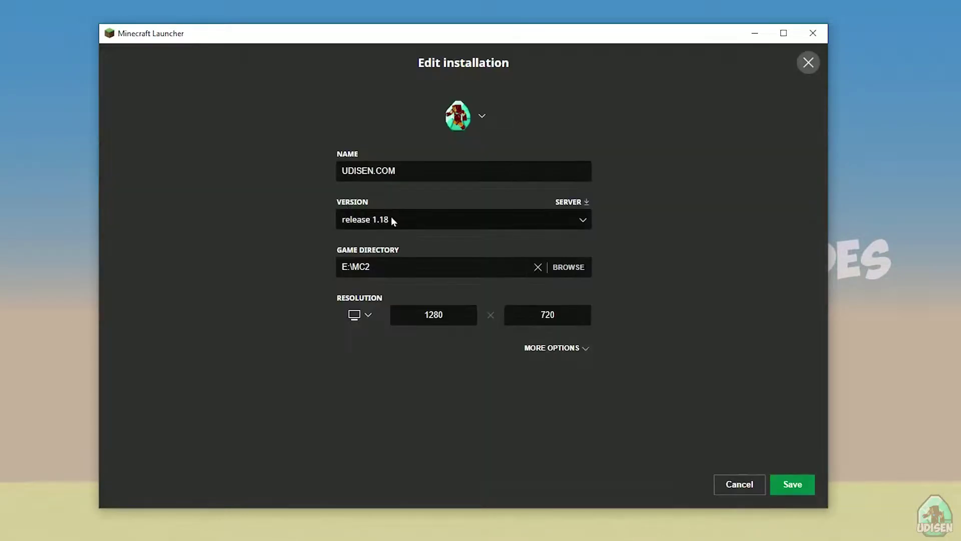
left_click(401, 218)
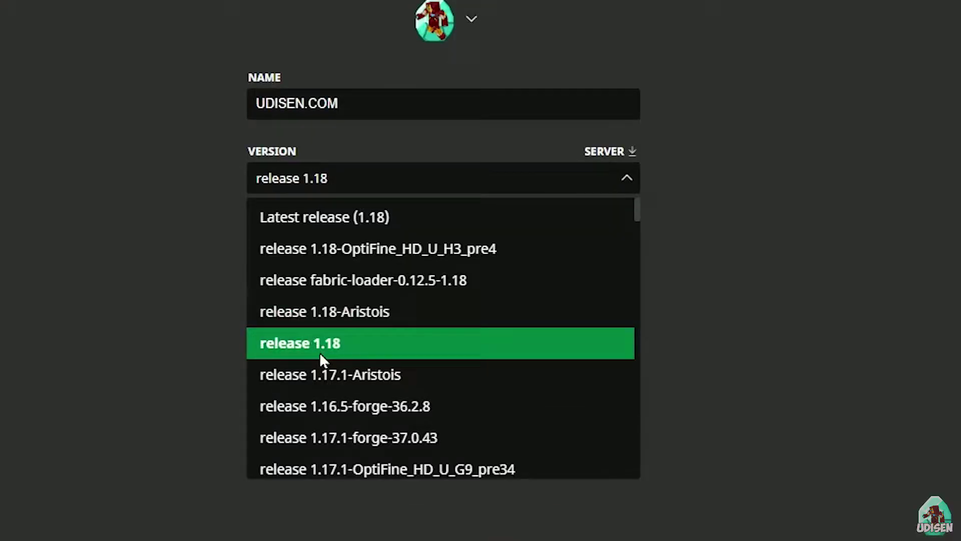
left_click(365, 215)
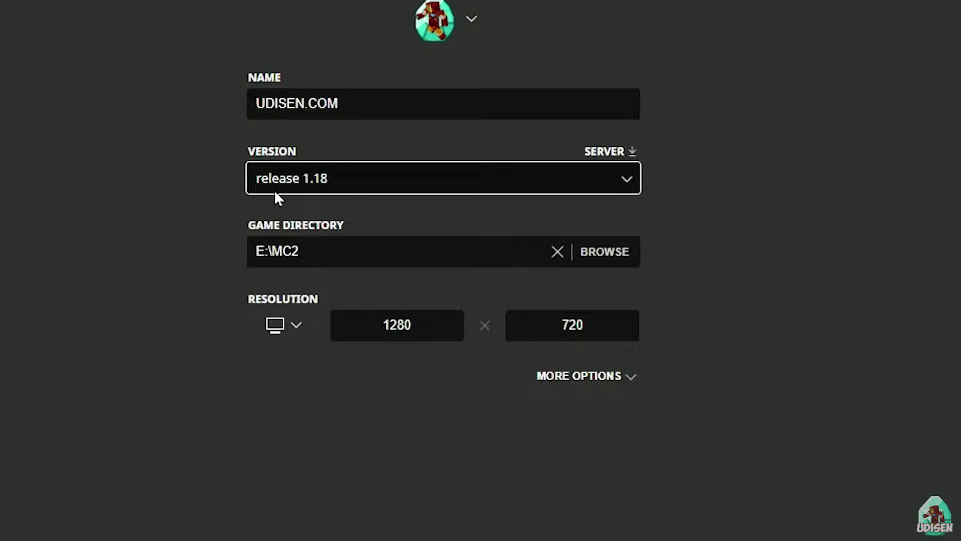
left_click(333, 186)
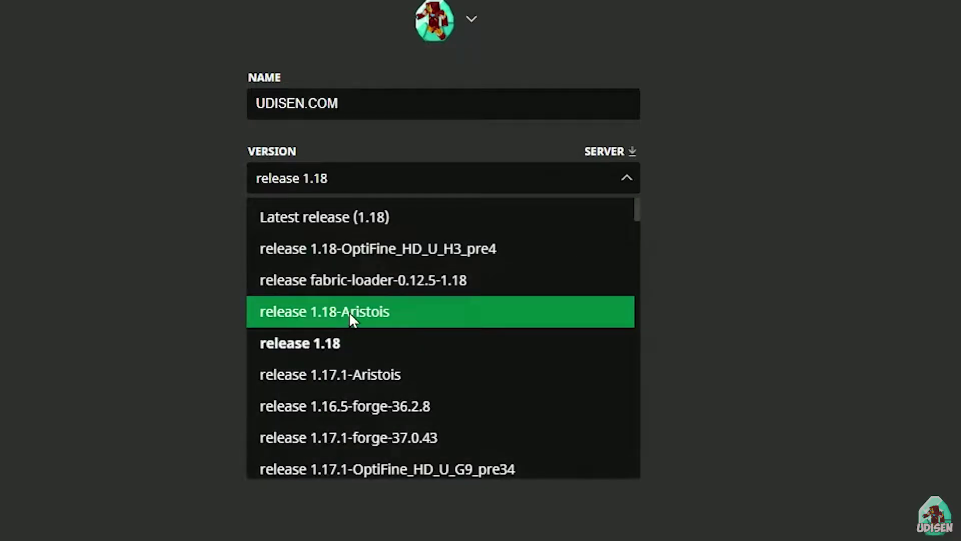
scroll(420, 287, "down", 3)
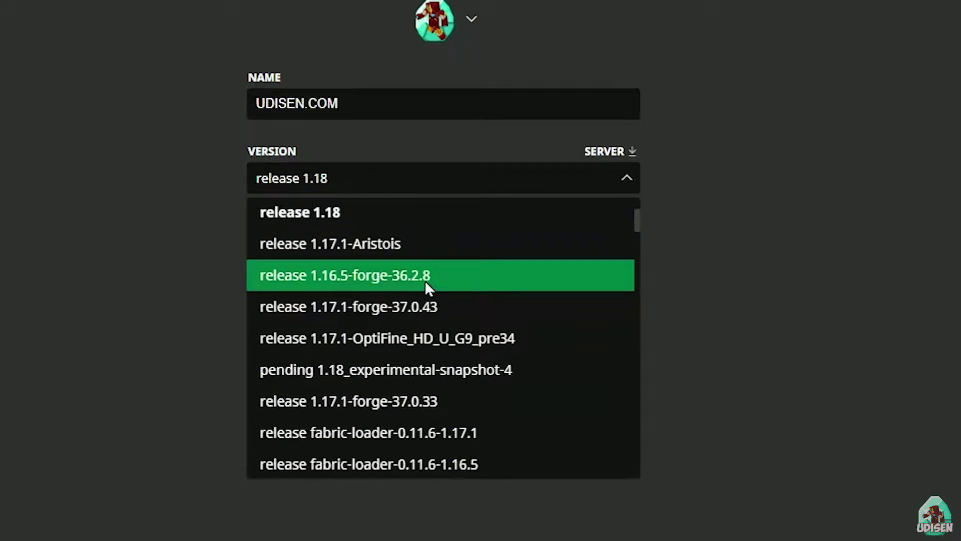
left_click(424, 281)
Step: Switch via 1.18_experimental-snapshot-4 back to release 1.18 and save the installation
left_click(397, 188)
scroll(379, 323, "down", 5)
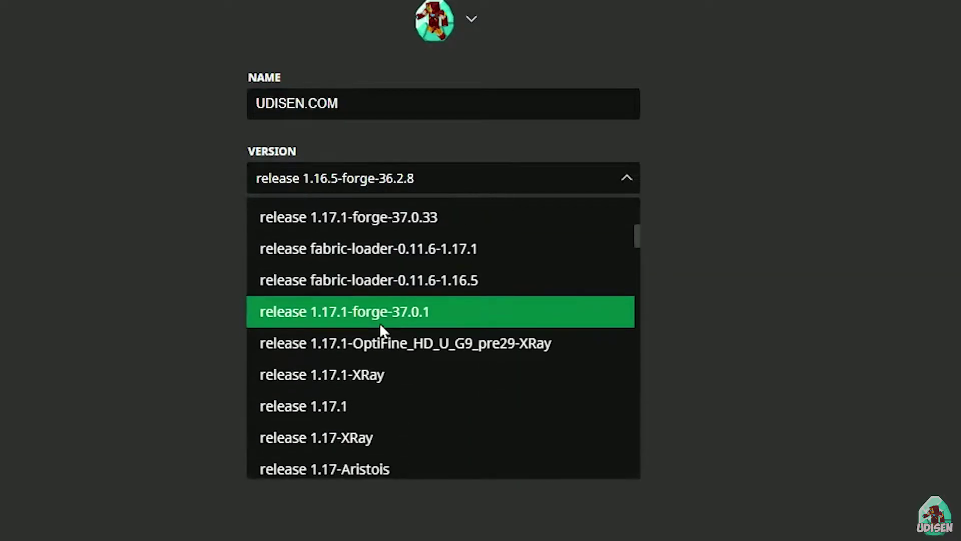
scroll(393, 310, "up", 3)
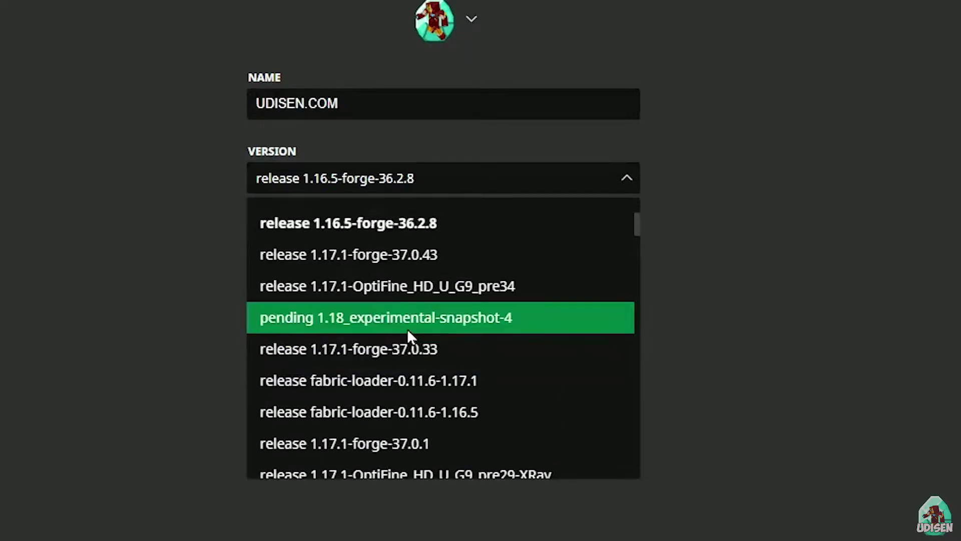
left_click(407, 319)
left_click(485, 179)
scroll(455, 277, "up", 5)
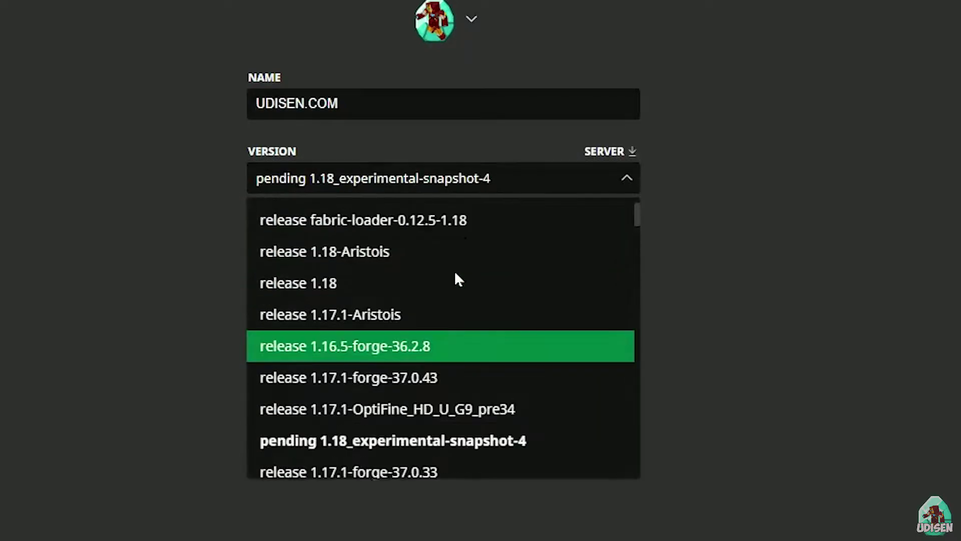
left_click(428, 325)
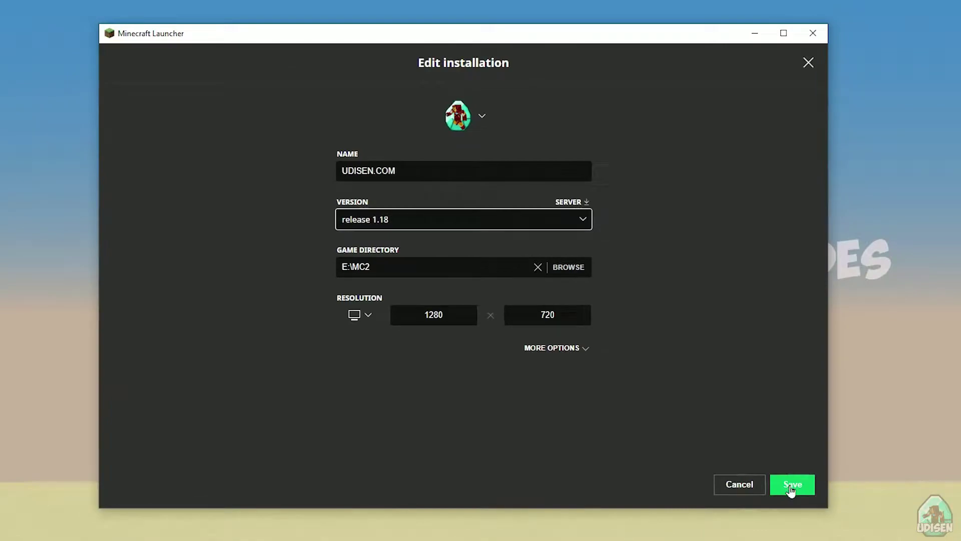
left_click(790, 488)
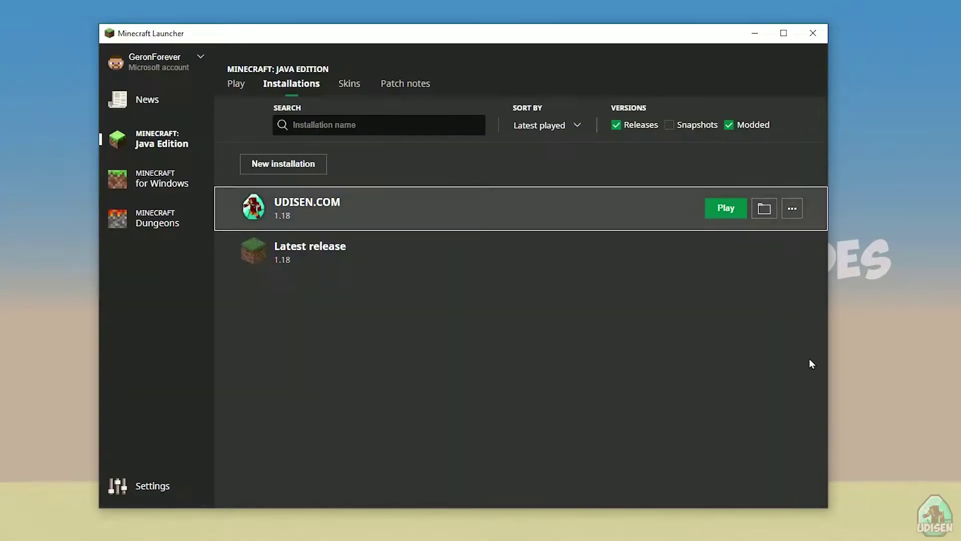
Step: Launch Minecraft 1.18 from UDISEN.COM to the title screen, then quit the game
left_click(724, 209)
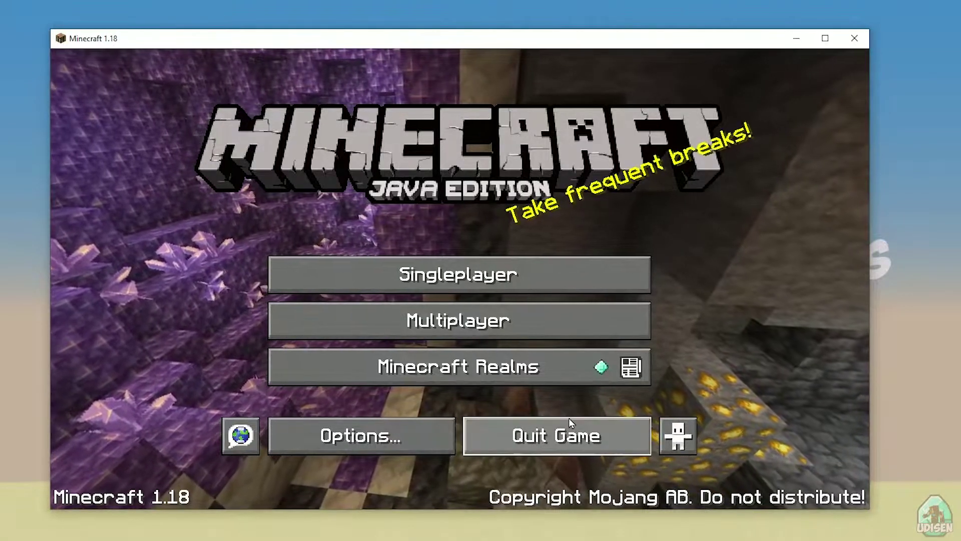
left_click(570, 423)
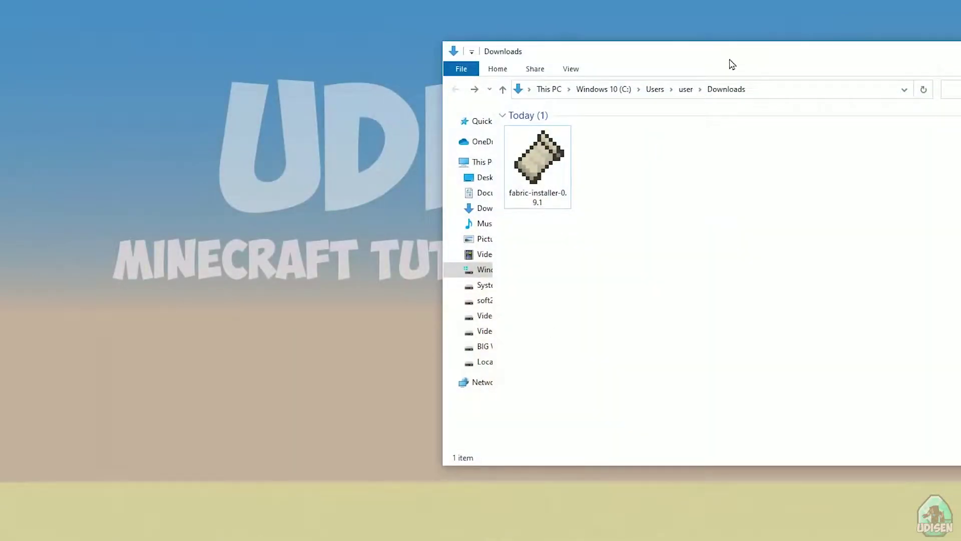
Step: Bring the Downloads window into view and run fabric-installer-0.9.1
left_click_drag(729, 65, 507, 65)
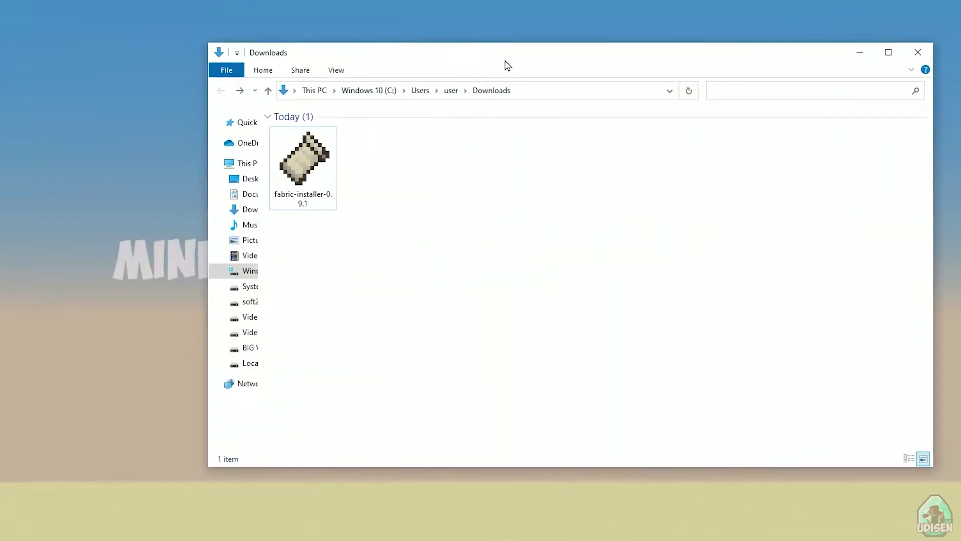
double_click(313, 161)
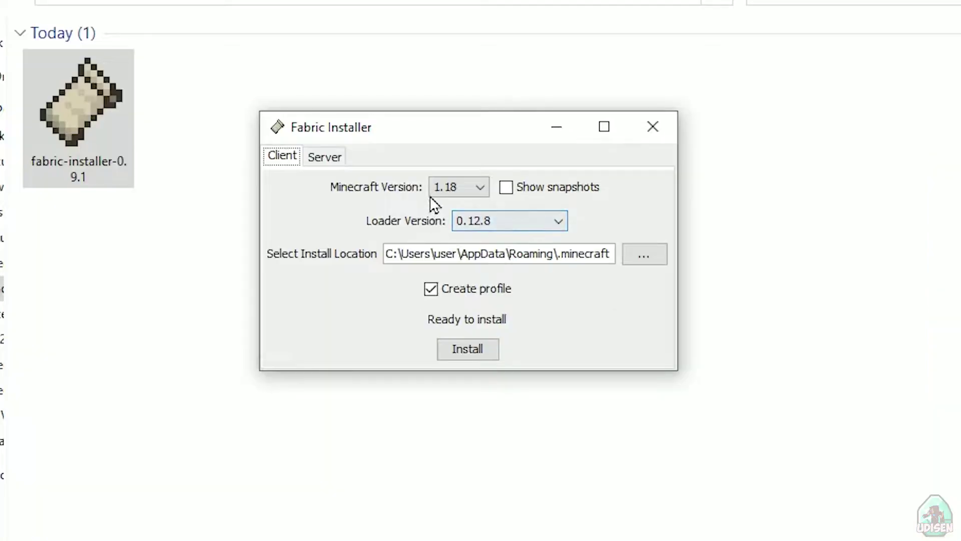
Step: Keep Minecraft 1.18 and return the installer to Client install mode
left_click(495, 246)
left_click(447, 186)
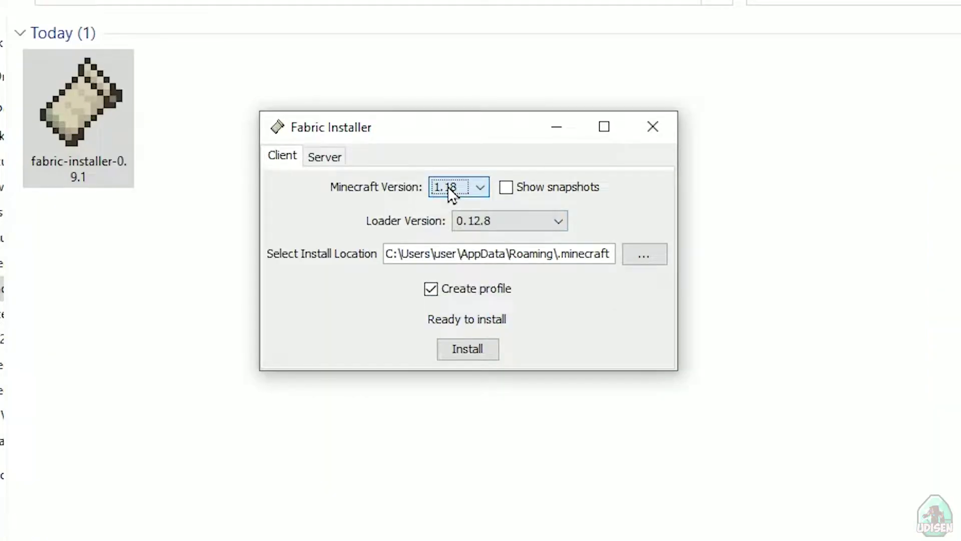
left_click(320, 157)
left_click(293, 157)
left_click(325, 159)
left_click(292, 157)
Step: Review the loader and version lists, leaving loader 0.12.8 and Minecraft 1.18
left_click(480, 221)
left_click(386, 219)
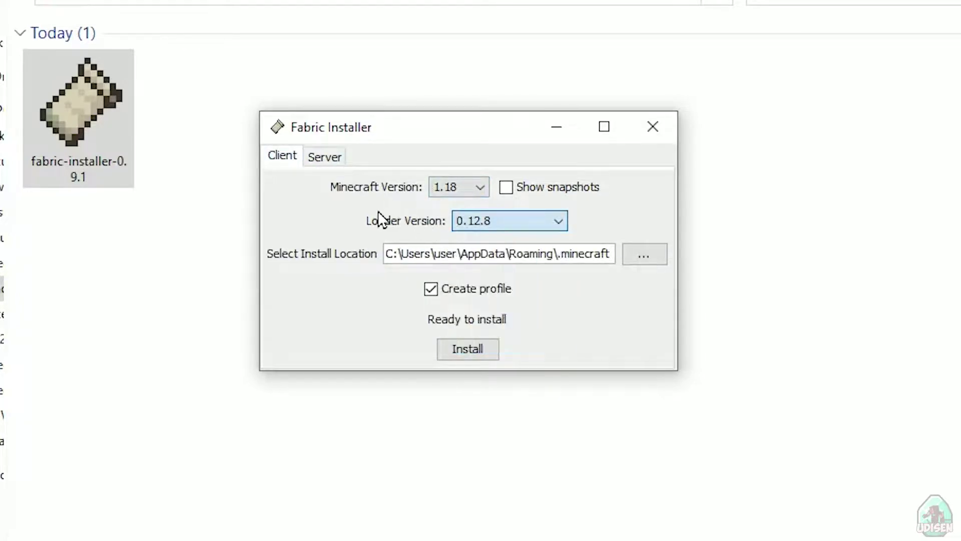
left_click(458, 188)
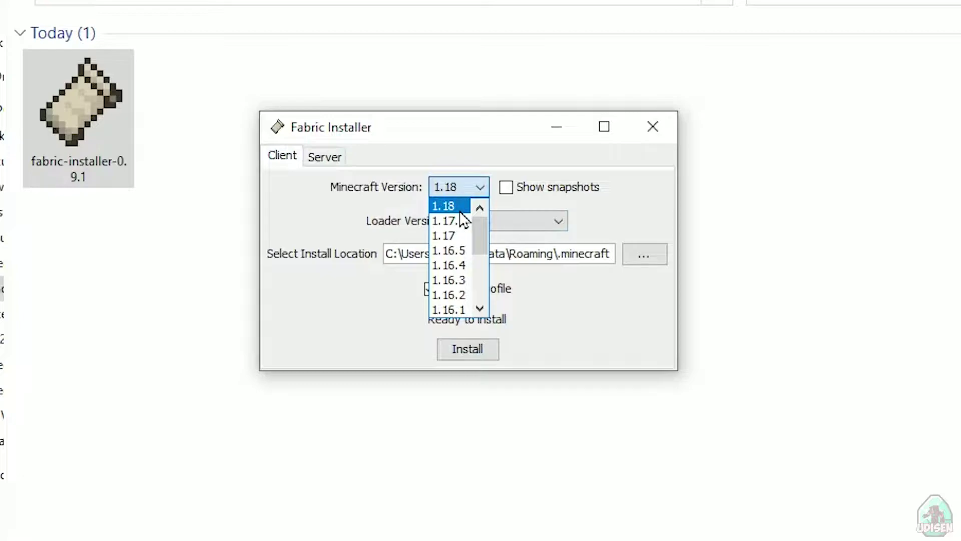
left_click(451, 206)
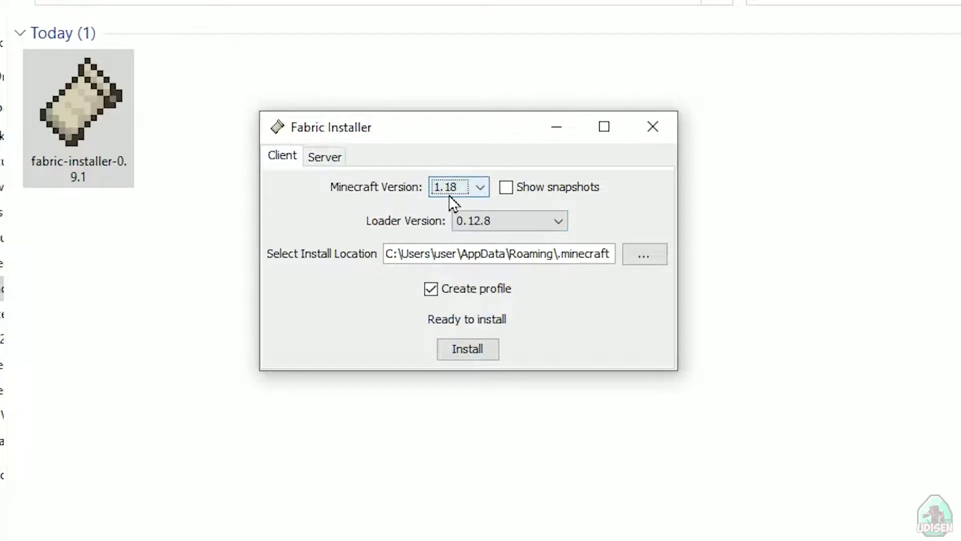
left_click(450, 192)
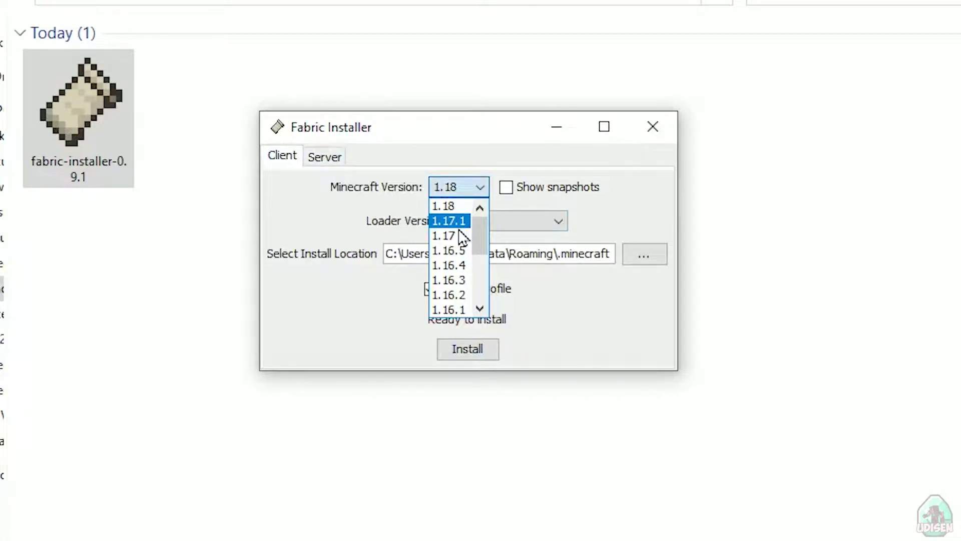
scroll(464, 260, "down", 3)
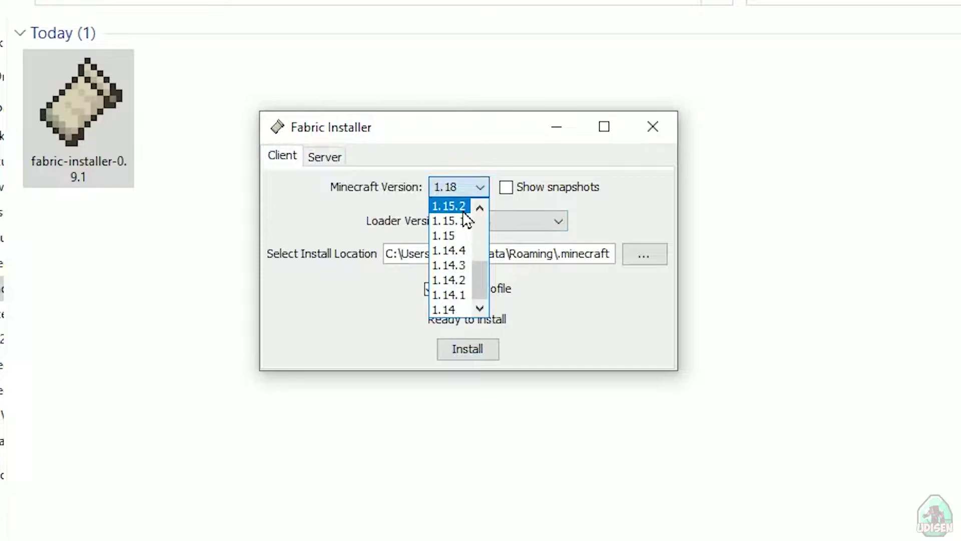
scroll(462, 218, "up", 3)
key("Escape")
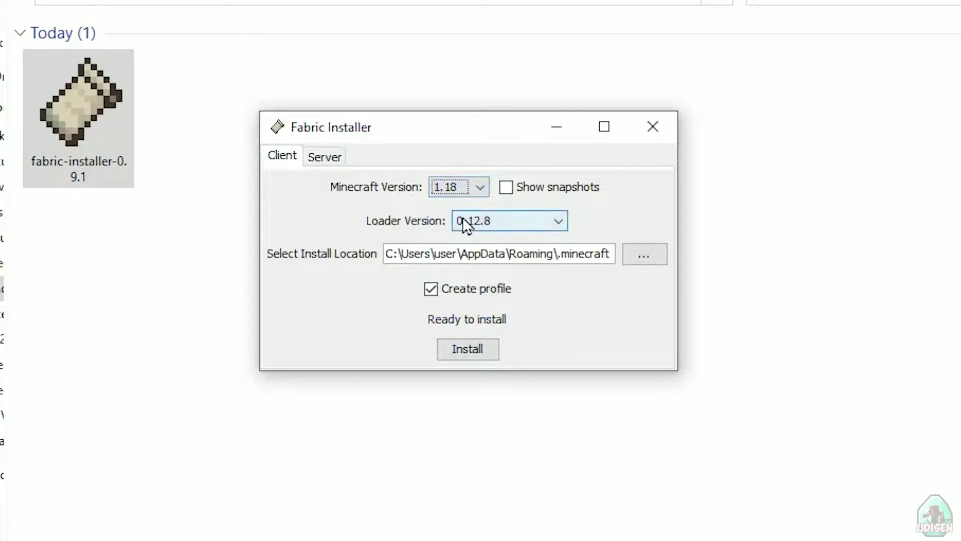
Step: Install Fabric loader 0.12.8 for 1.18, acknowledge the success message, and close the installer
left_click(458, 347)
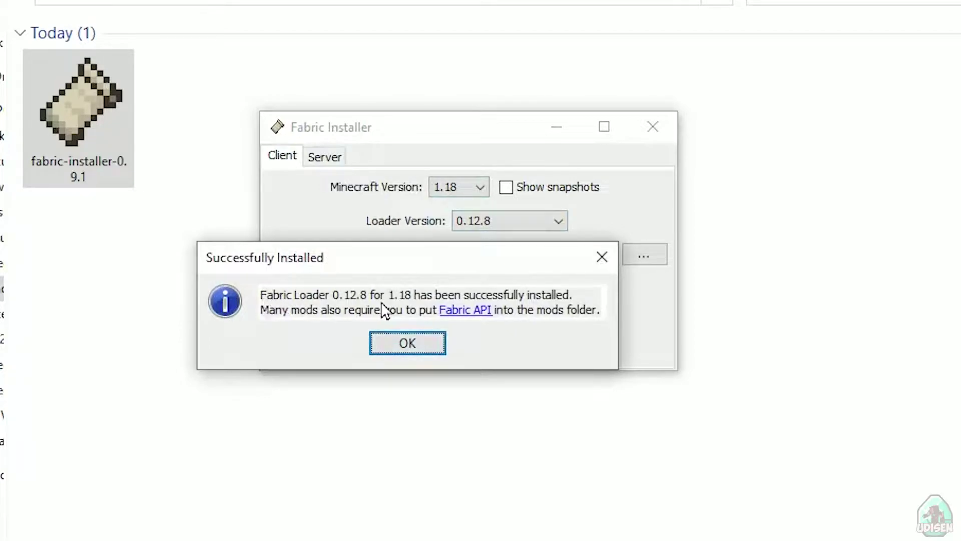
left_click(407, 345)
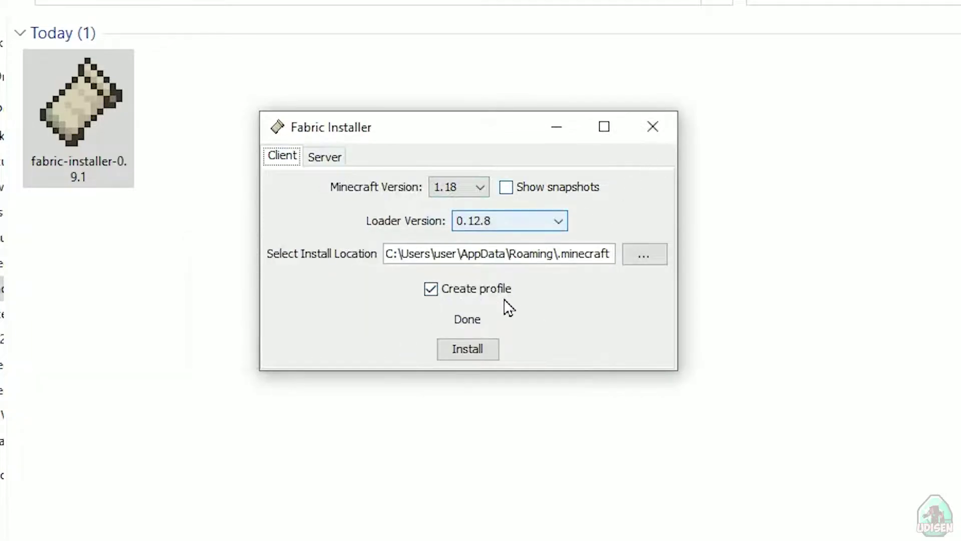
left_click(656, 130)
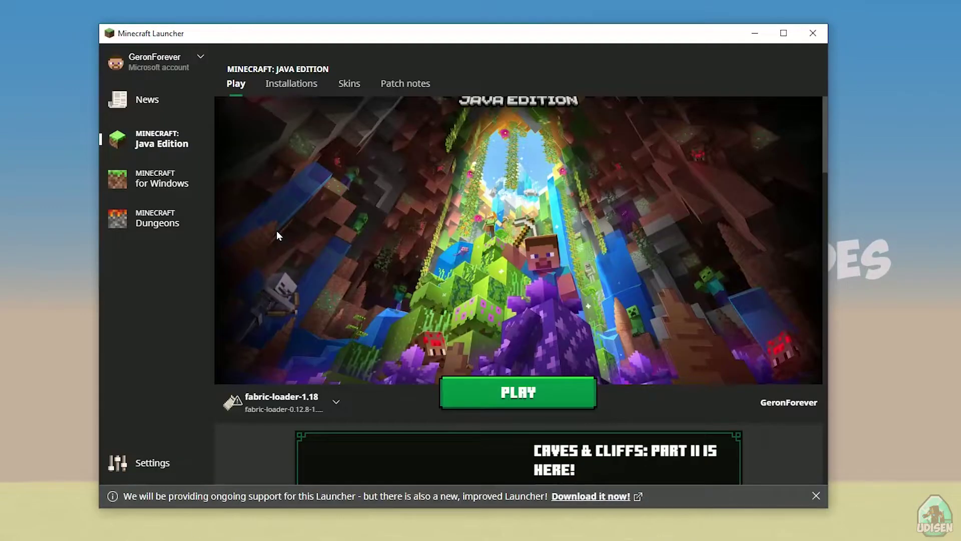
Step: Give the fabric-loader-1.18 installation a 1280 × 720 resolution and save
left_click(293, 86)
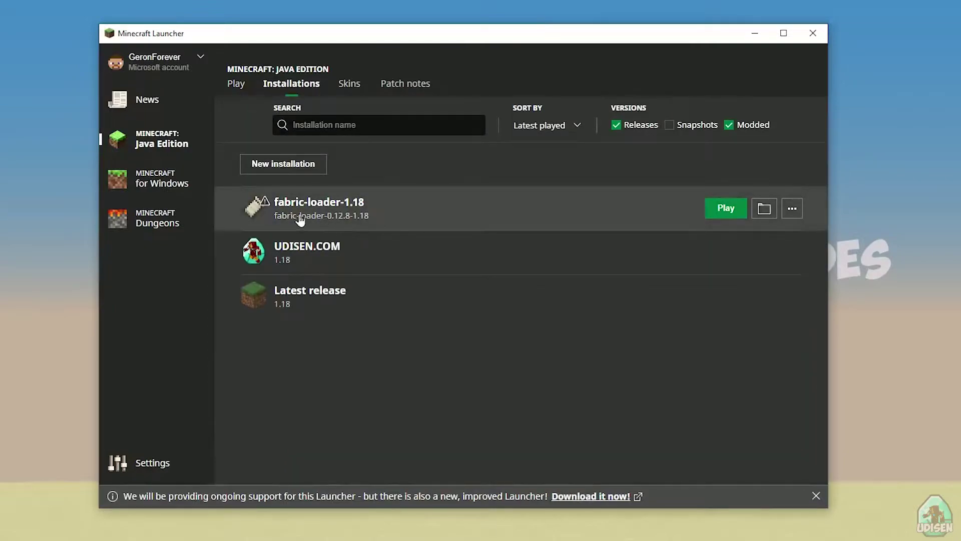
left_click(527, 212)
left_click(449, 344)
type("1280")
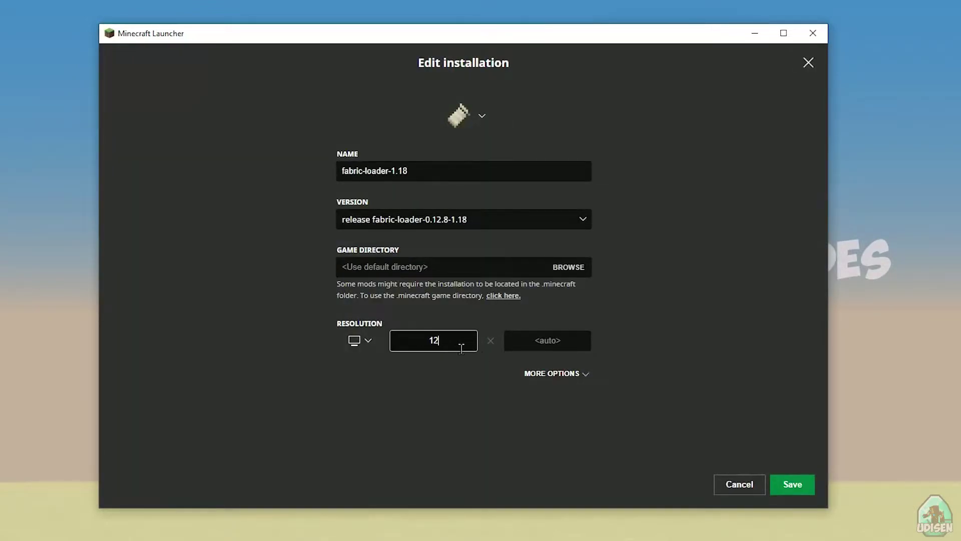
left_click(550, 340)
type("720")
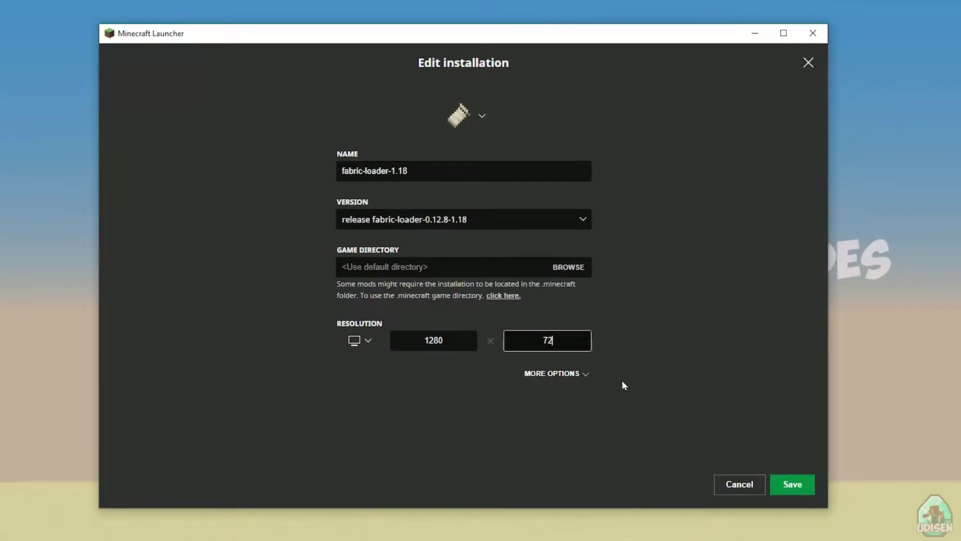
left_click(787, 483)
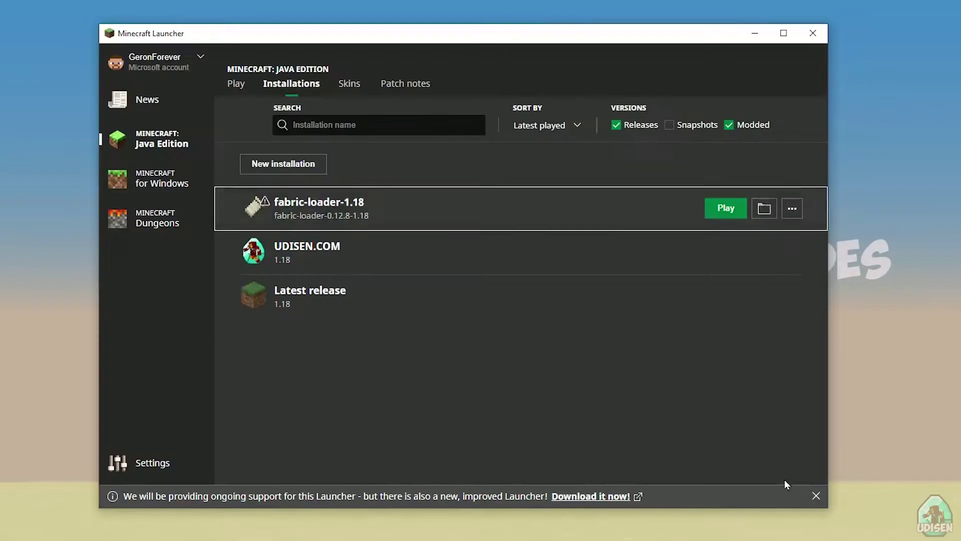
Step: Open the fabric installation's game folder, enter mods, and move the window left
left_click(765, 209)
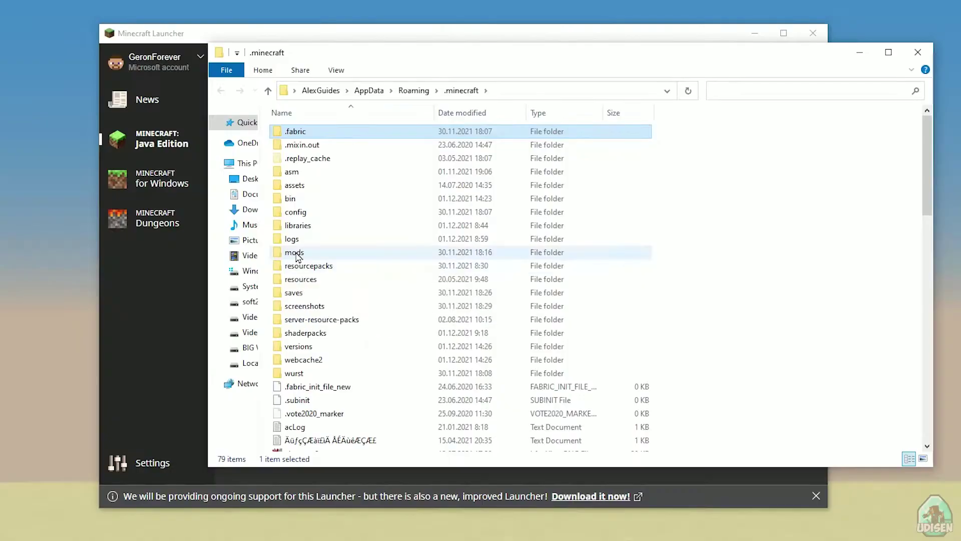
double_click(296, 253)
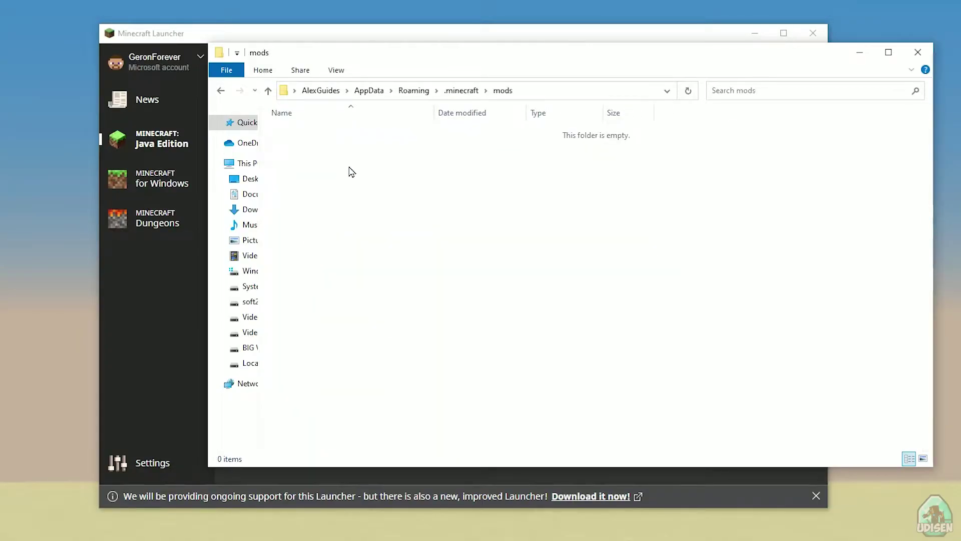
left_click_drag(412, 56, 232, 49)
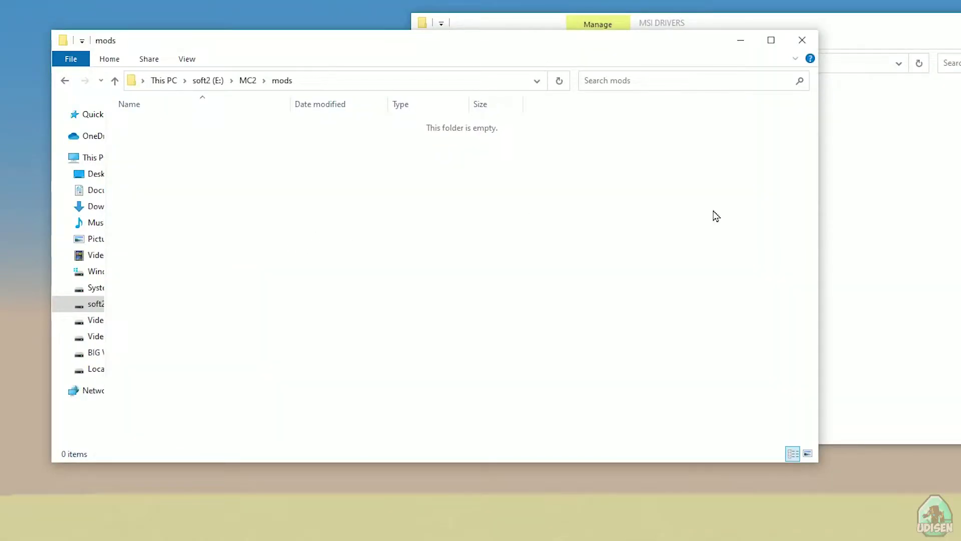
Step: Drag the AdditionalEnchantedMiner, cloth-config and fabric-api jars into mods, then minimize that window
left_click(895, 190)
left_click(498, 127)
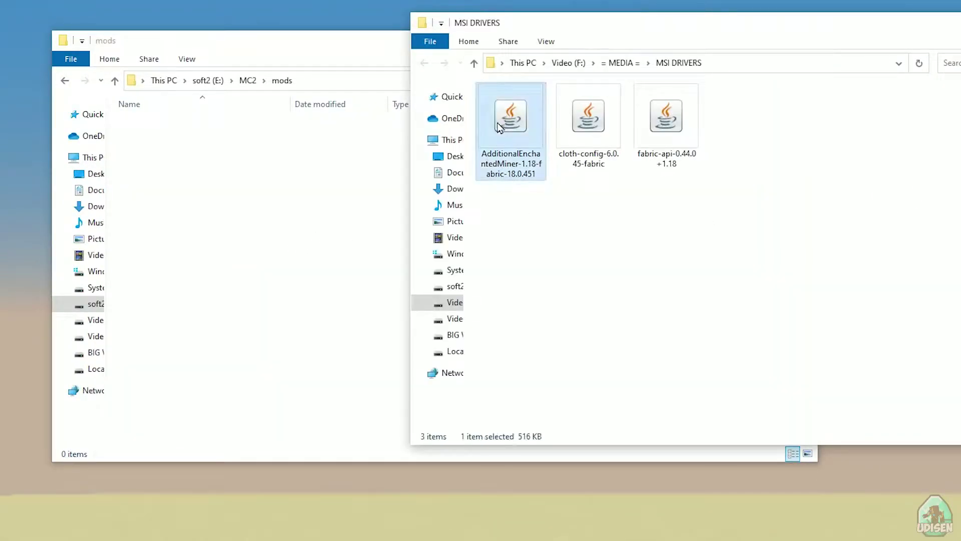
left_click_drag(498, 127, 265, 177)
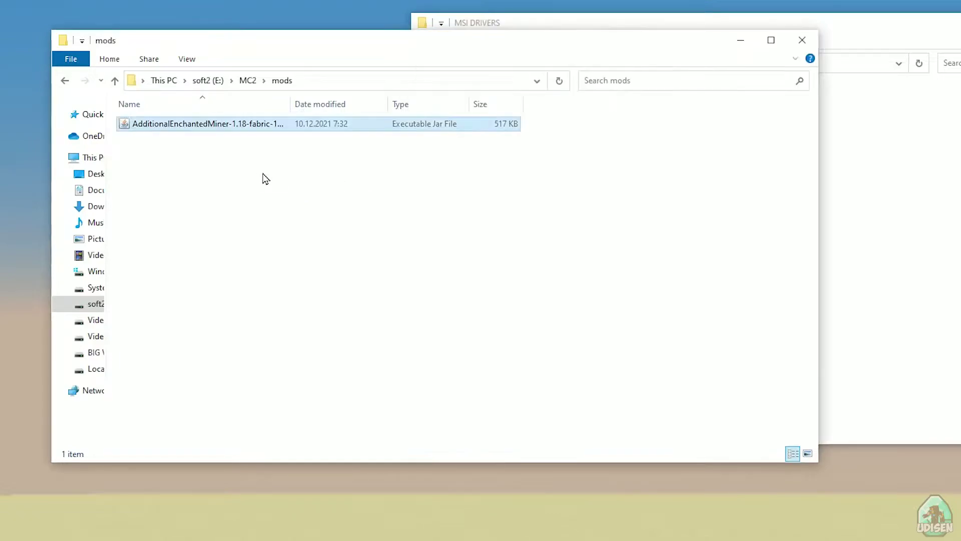
key("alt+Tab")
left_click(602, 132)
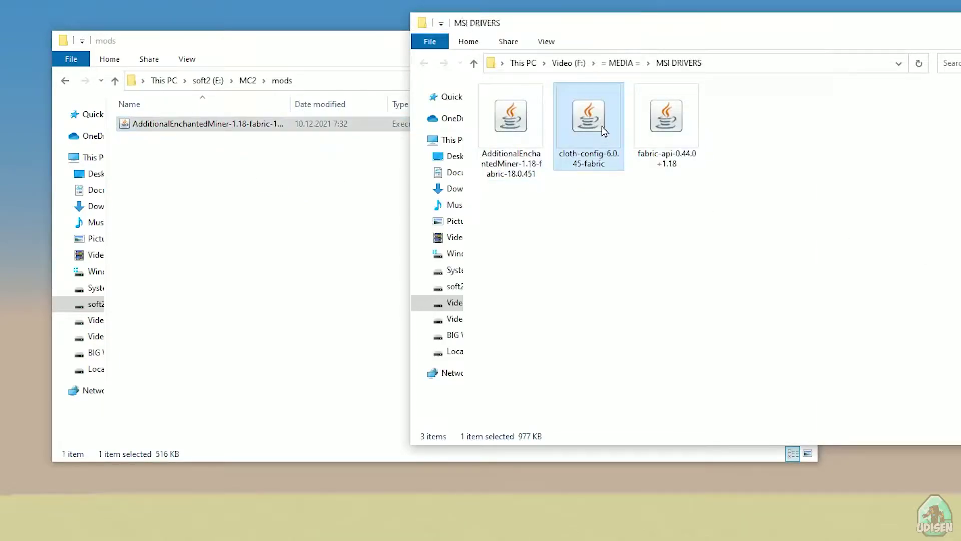
left_click_drag(603, 132, 294, 261)
left_click(667, 113)
left_click_drag(667, 113, 251, 217)
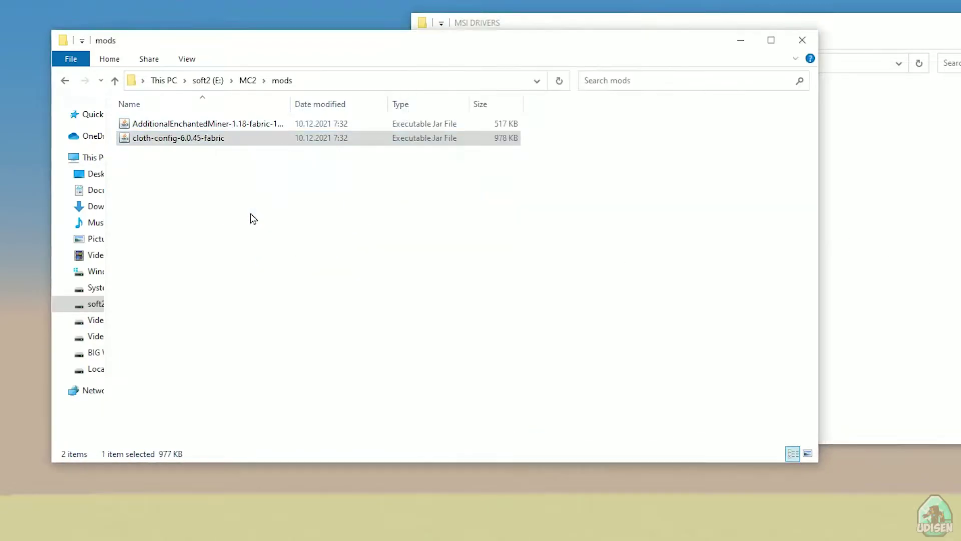
left_click(741, 40)
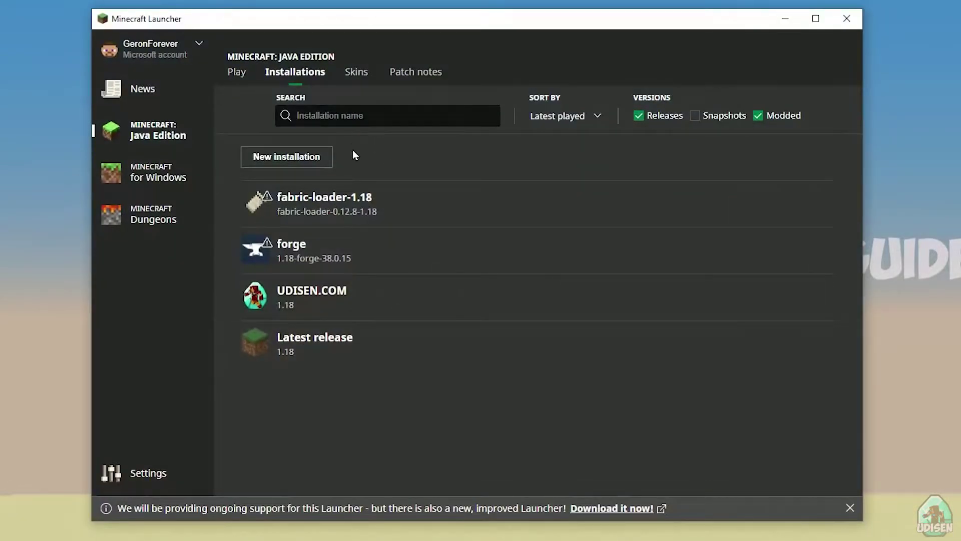
Step: Open the Fabric installation's settings and delete the extra 1 so it's named fabric-loader-1.18
left_click(434, 205)
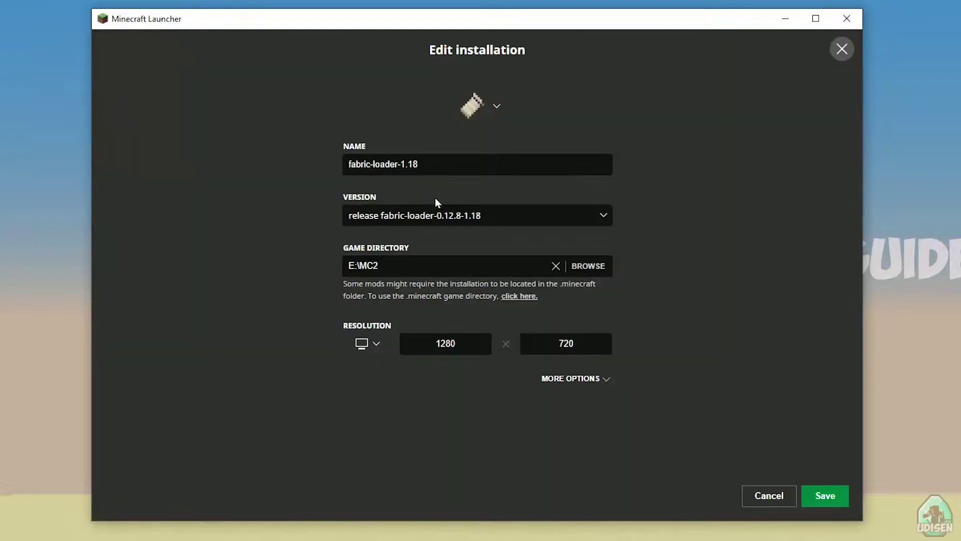
left_click(431, 169)
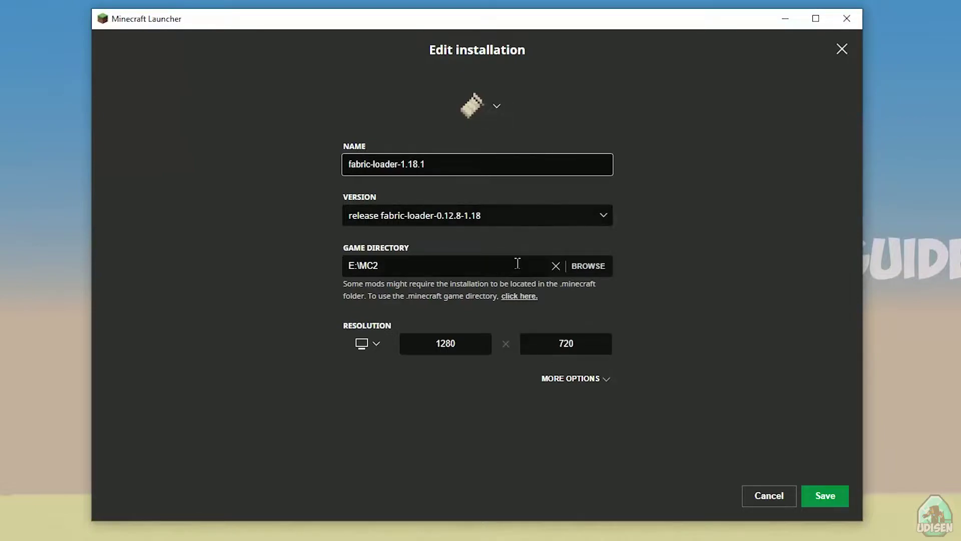
key("BackSpace")
Step: Save and launch fabric-loader-1.18, then put Quarry Plus in the sixth hotbar slot
left_click(830, 498)
left_click(755, 210)
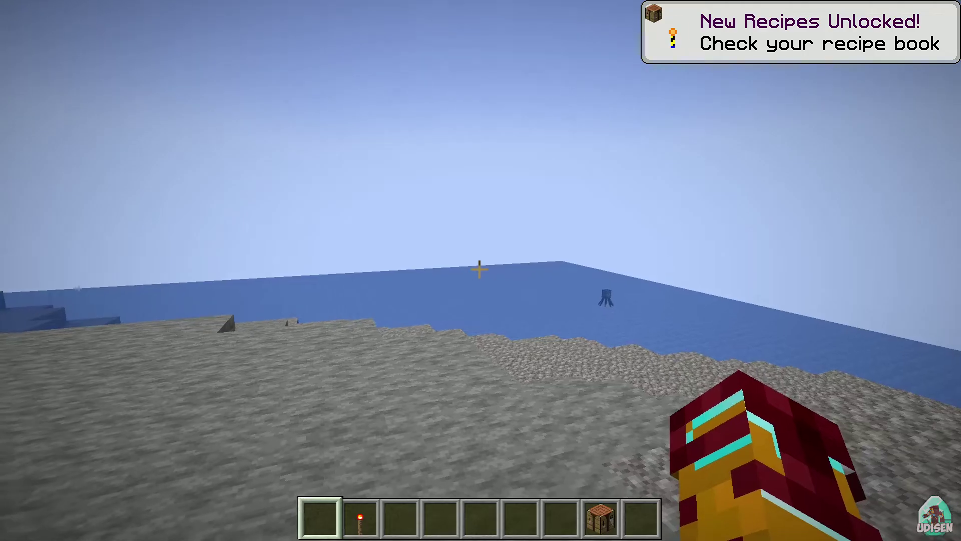
key("e")
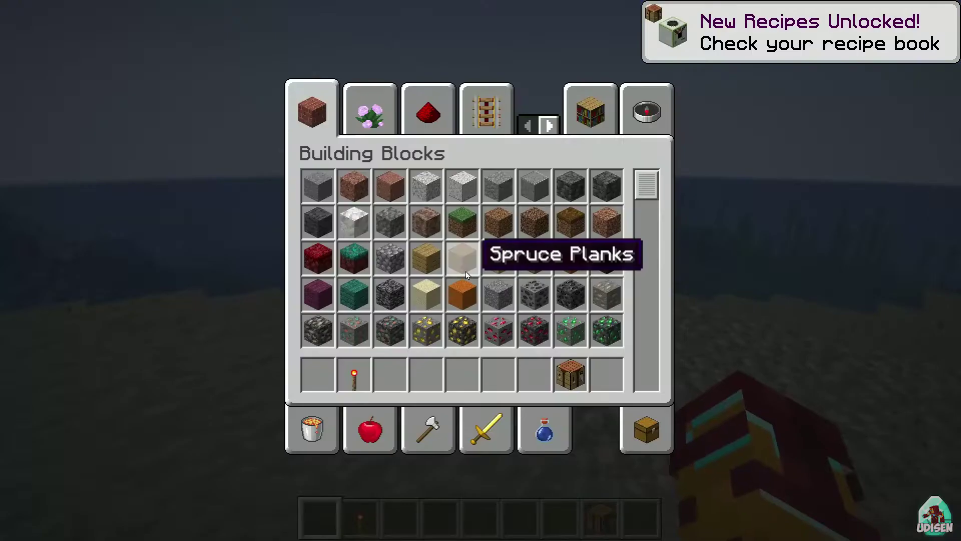
left_click(549, 125)
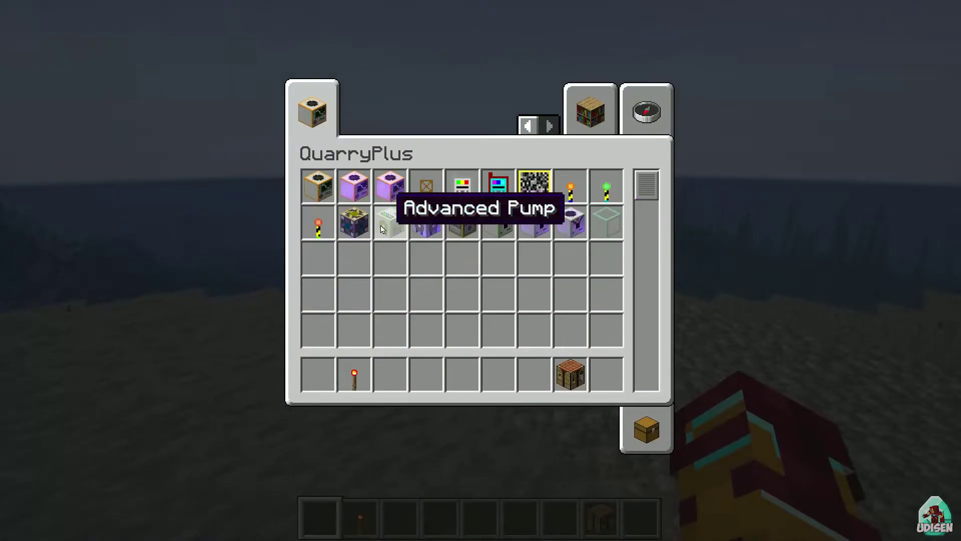
left_click(331, 195)
left_click(498, 373)
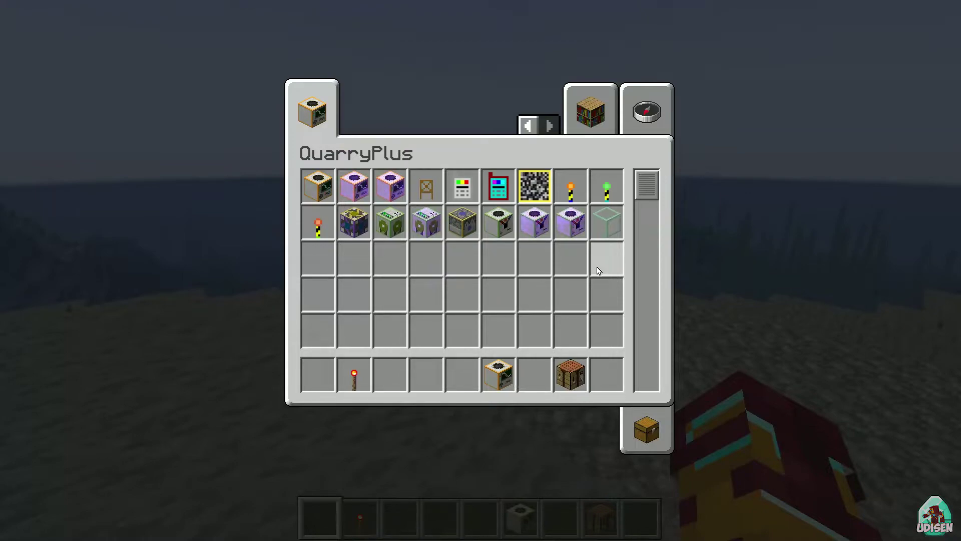
Step: Put a marker from the QuarryPlus creative tab into the third hotbar slot
key("e")
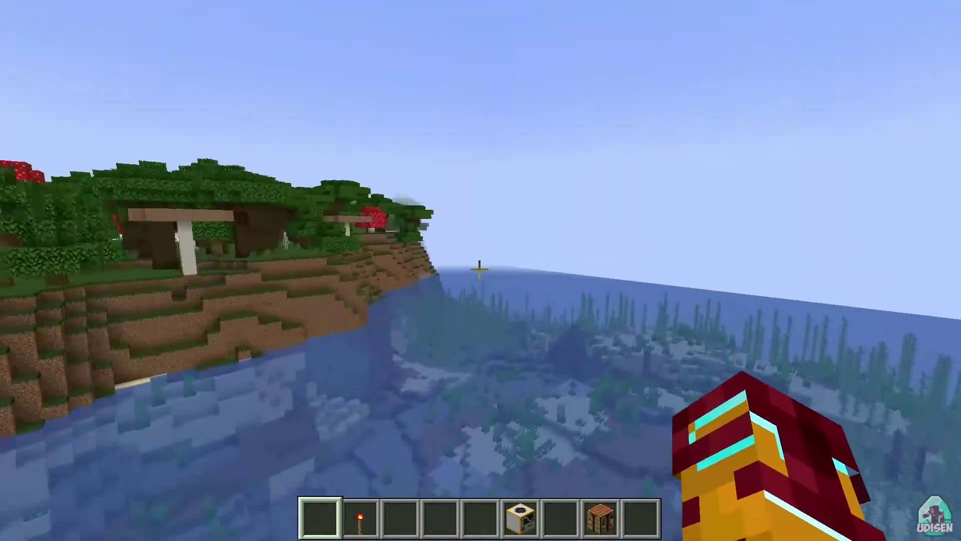
key("e")
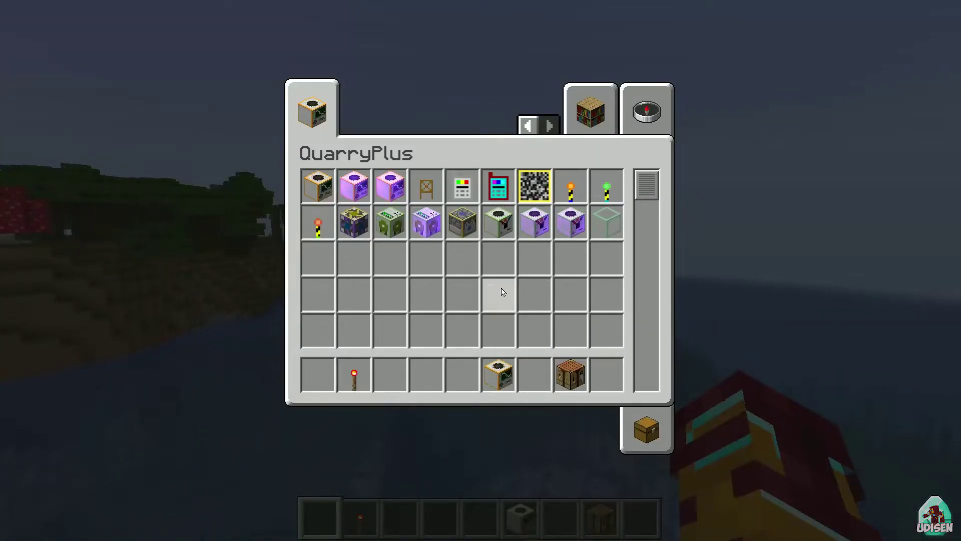
left_click(318, 223)
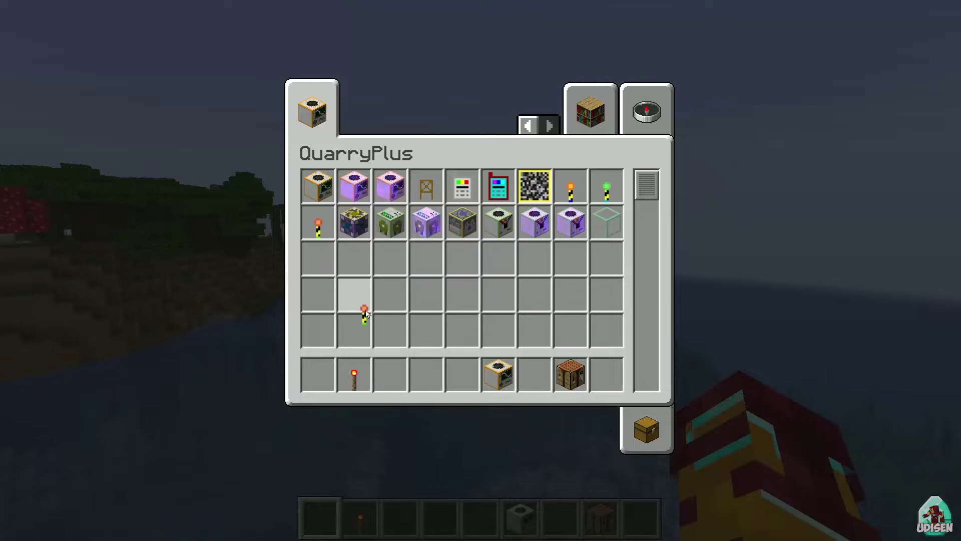
left_click(390, 374)
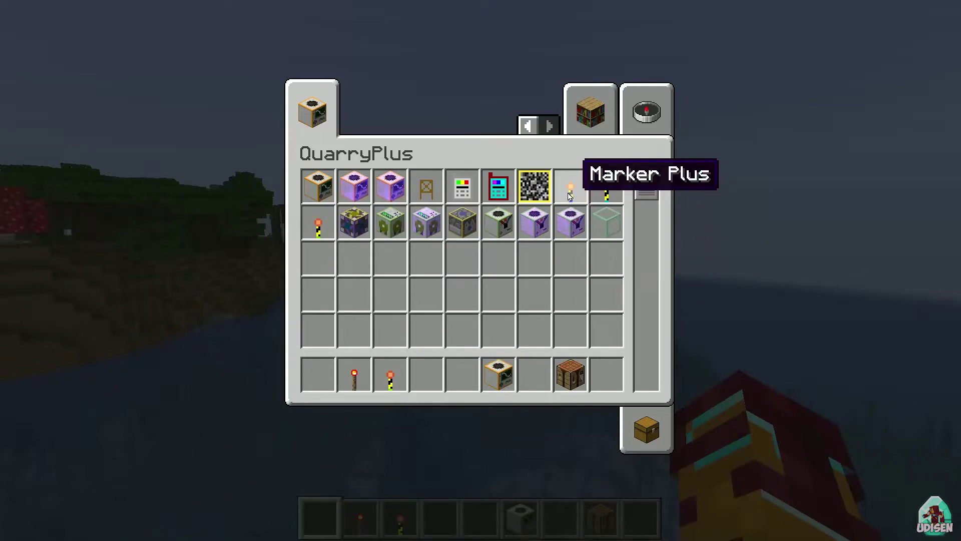